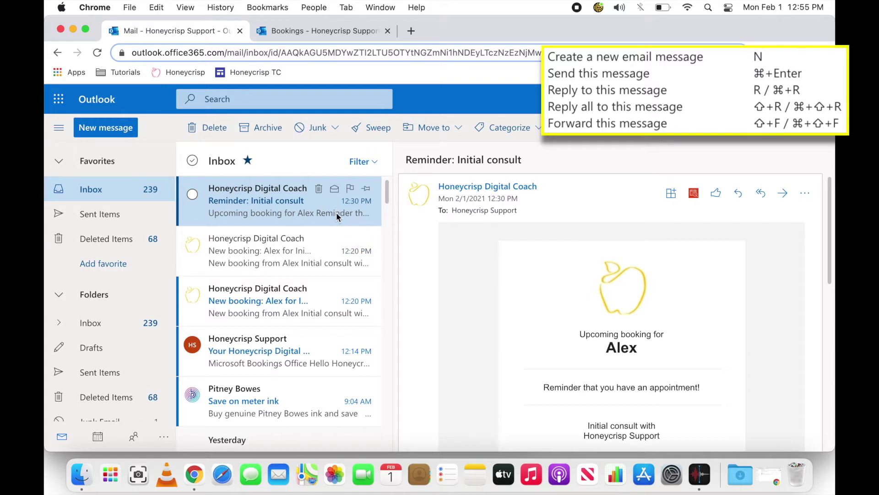
Step: Open a new message with N and a reply with R, discarding each draft
key("n")
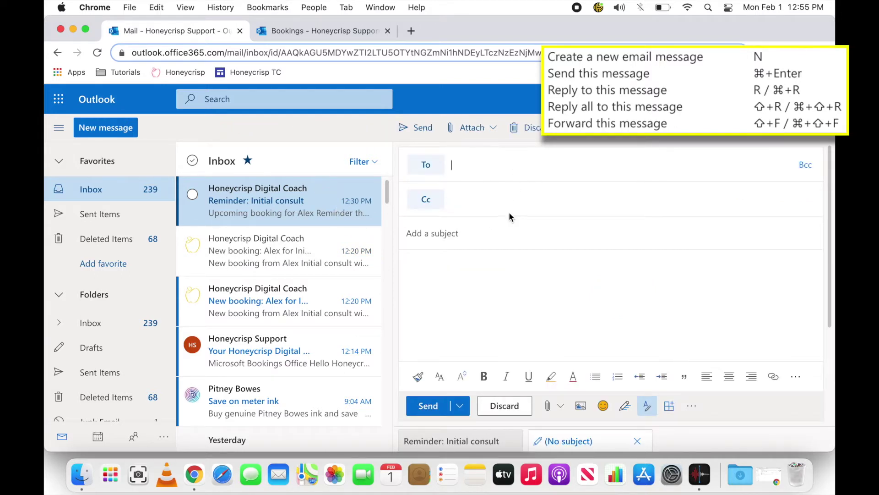
left_click(510, 402)
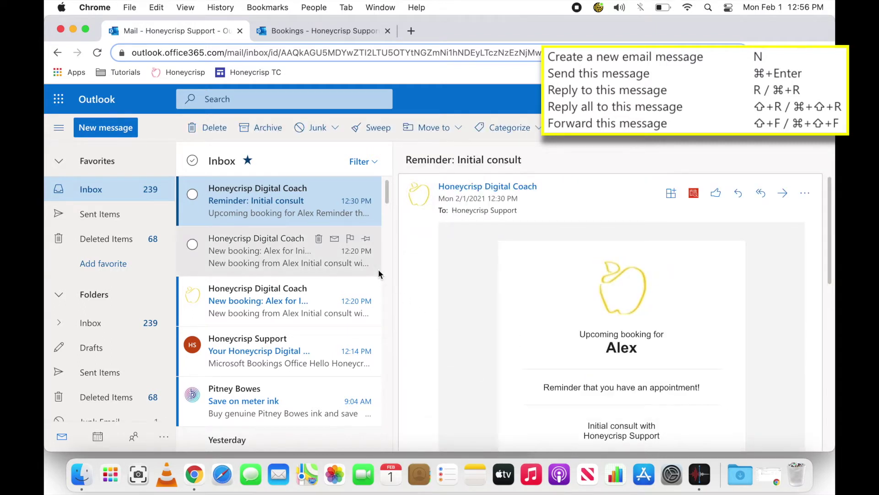
key("r")
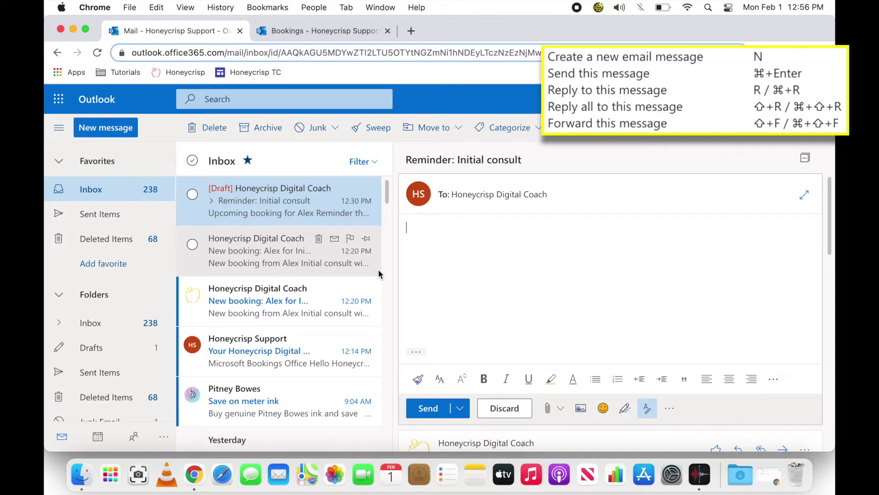
left_click(510, 407)
scroll(510, 407, "down", 3)
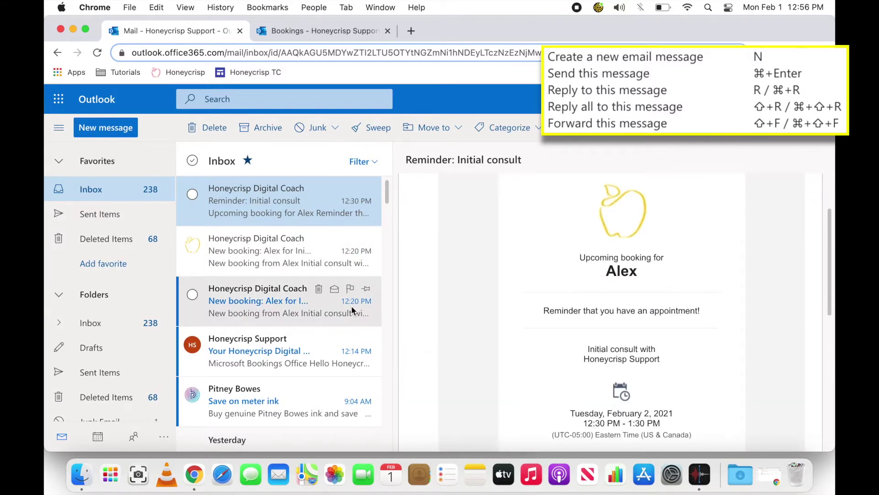
Step: Reply to and forward (Shift+F) the reminder email, discarding both drafts
key("r")
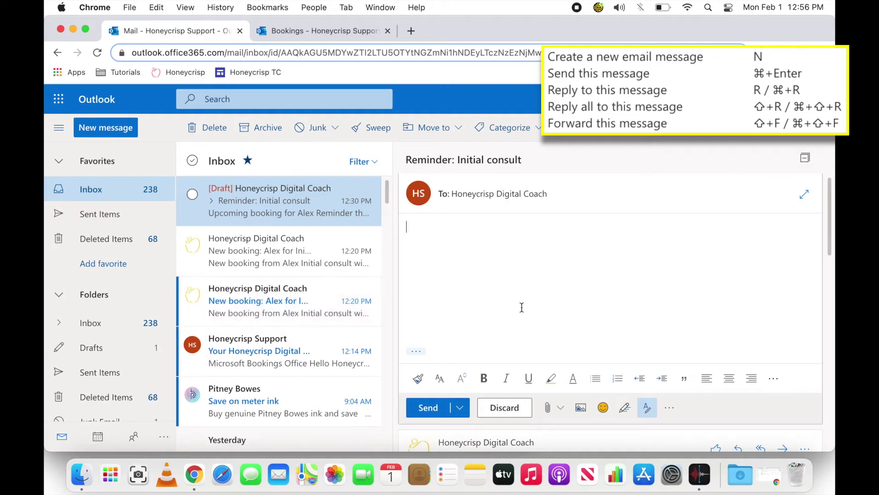
left_click(503, 408)
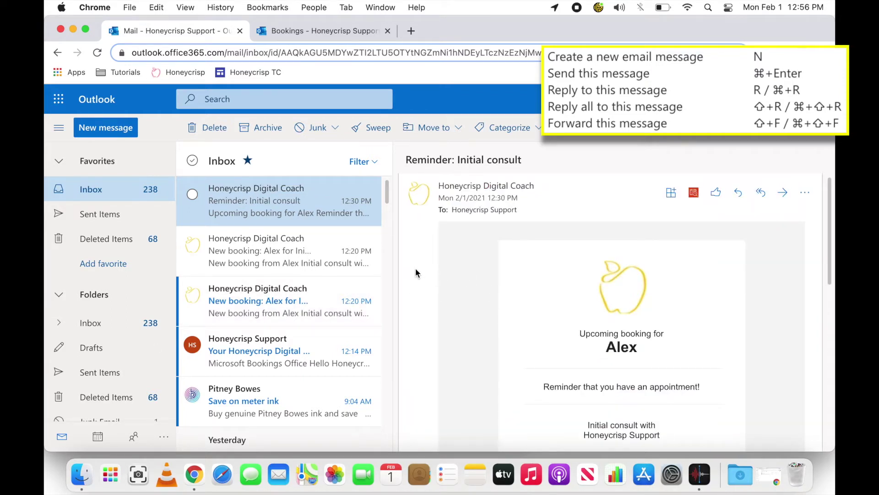
mouse_move(289, 250)
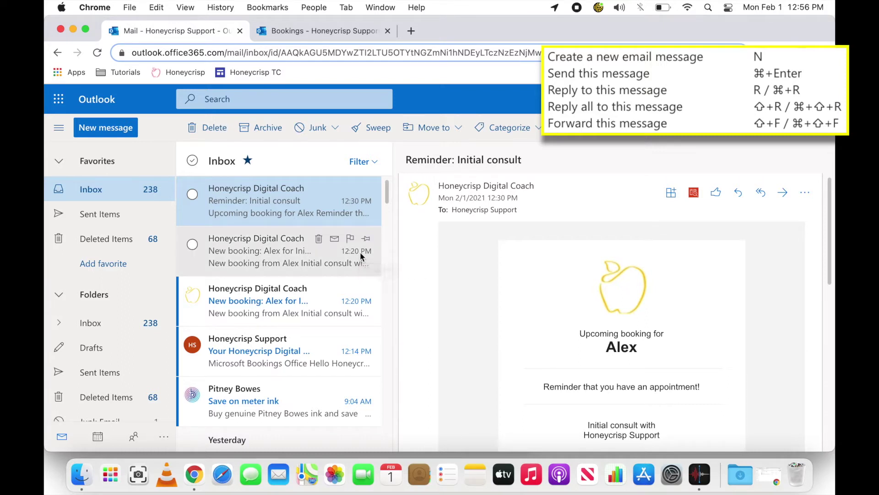
key("shift+f")
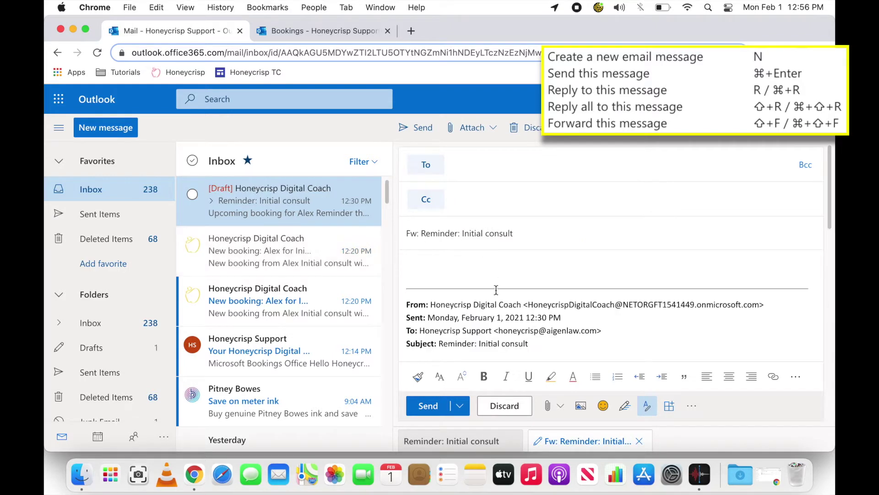
left_click(516, 407)
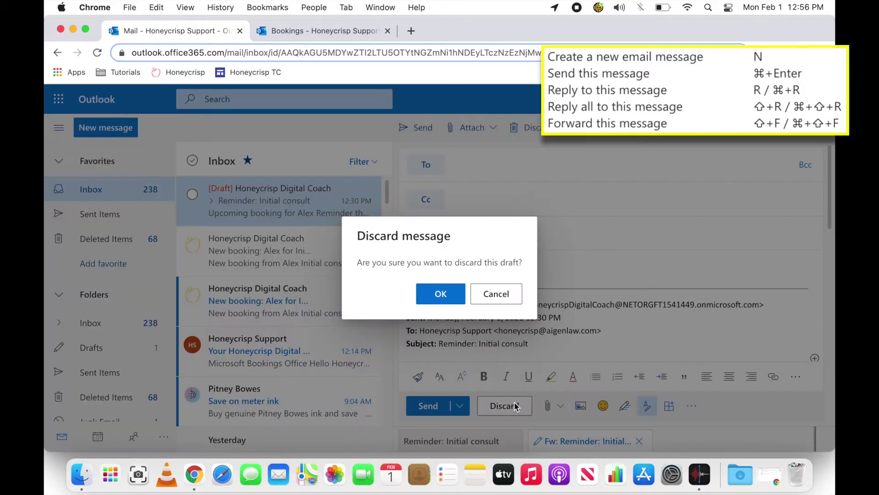
left_click(442, 297)
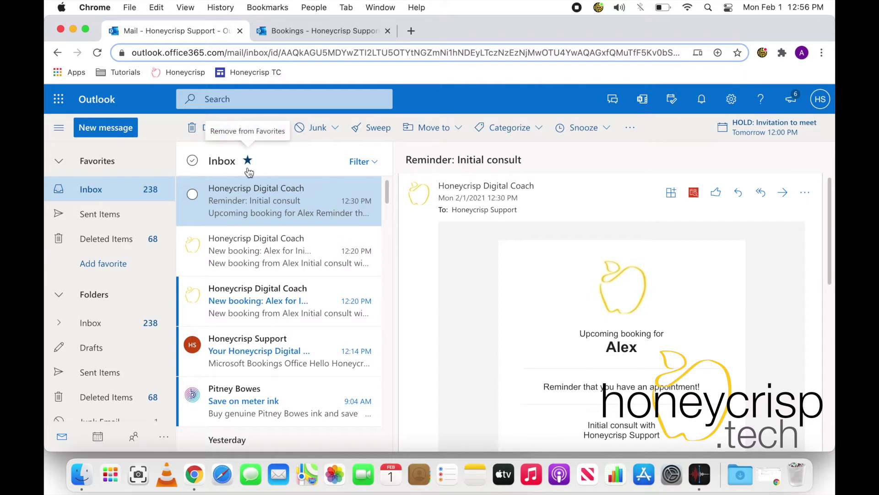
Step: Switch to Microsoft Bookings from the app launcher and scroll the Honeycrisp Digital Coach home page
left_click(62, 109)
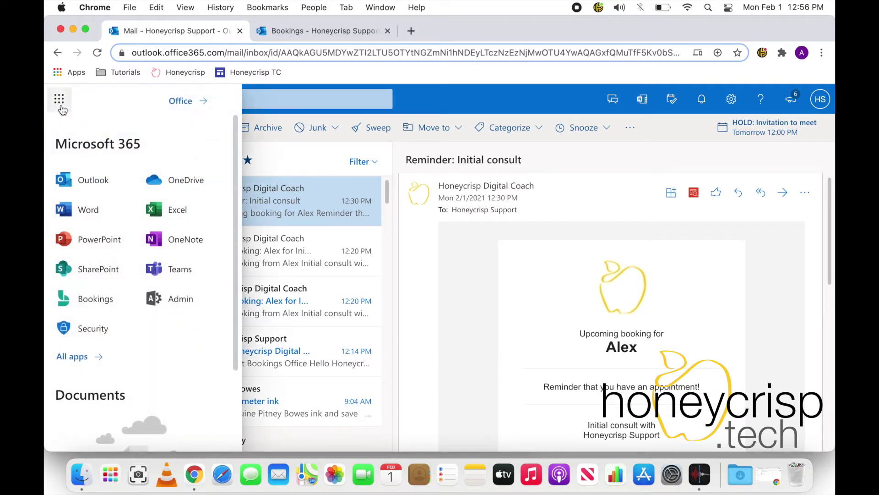
left_click(95, 299)
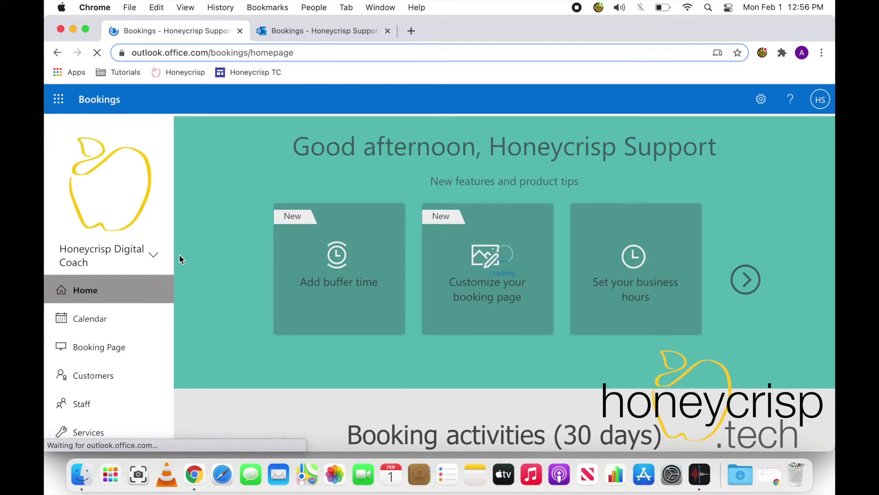
scroll(243, 285, "down", 3)
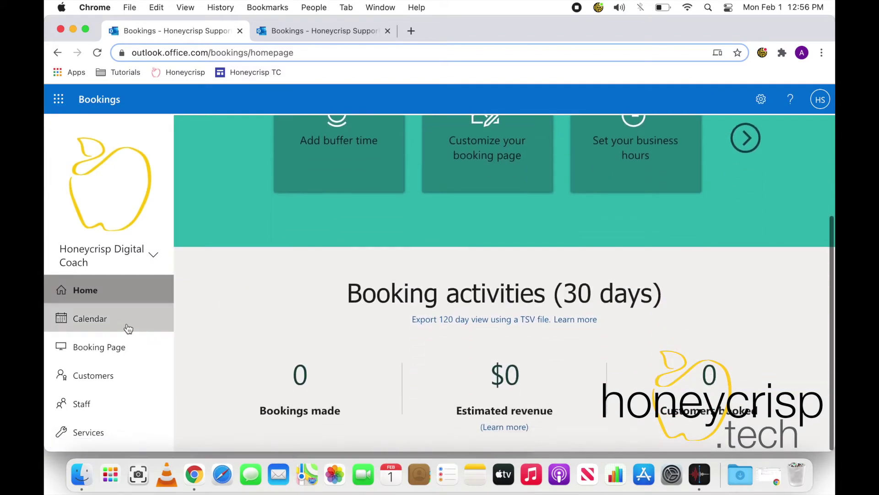
Step: Copy the Booking Page share URL, then return to Outlook mail via the app launcher
left_click(113, 348)
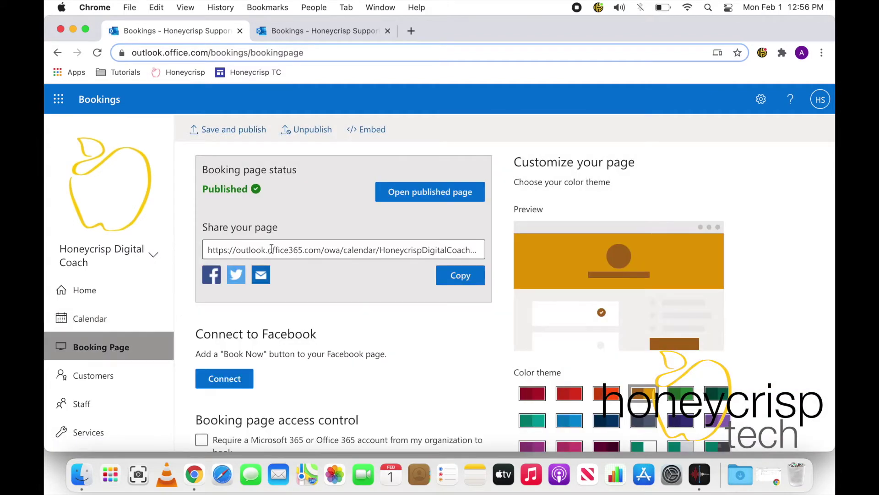
left_click(332, 247)
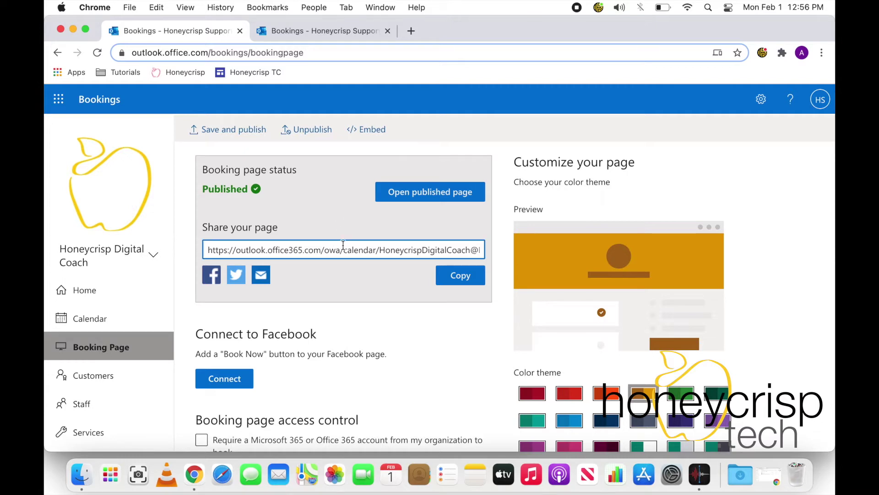
left_click(452, 277)
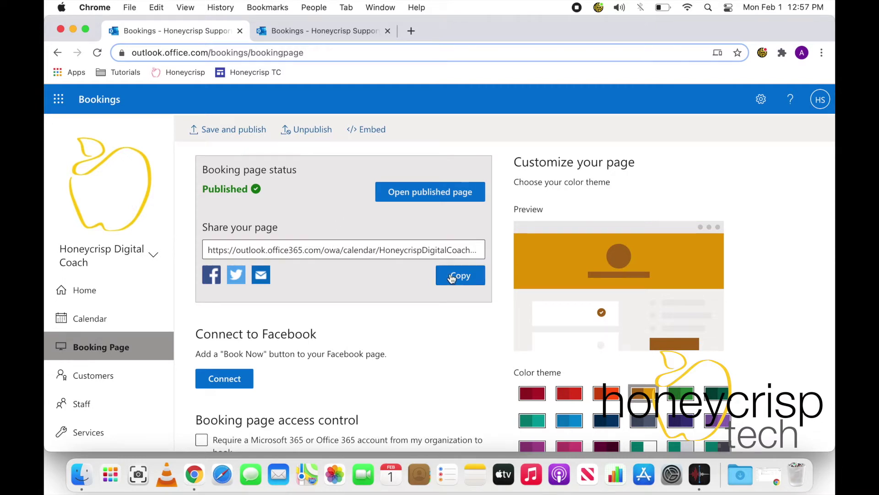
left_click(543, 153)
left_click(58, 99)
left_click(89, 179)
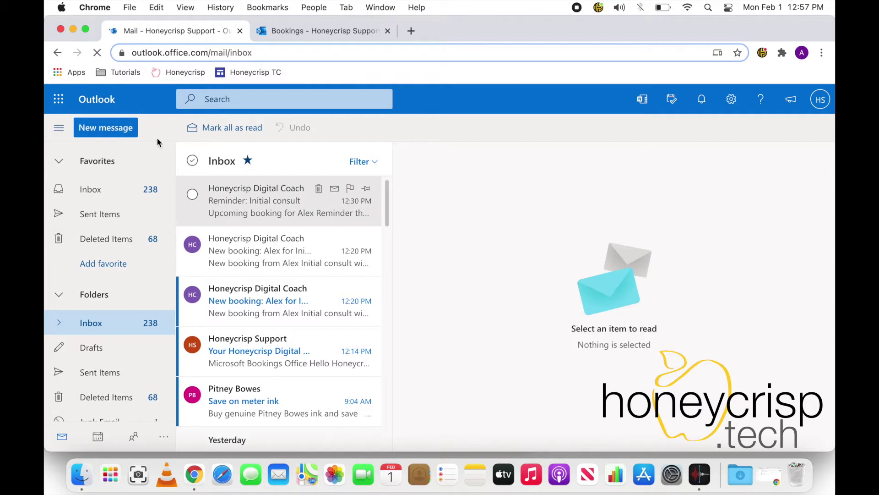
Step: Paste the Bookings page link into a new message body and check its preview card
left_click(133, 128)
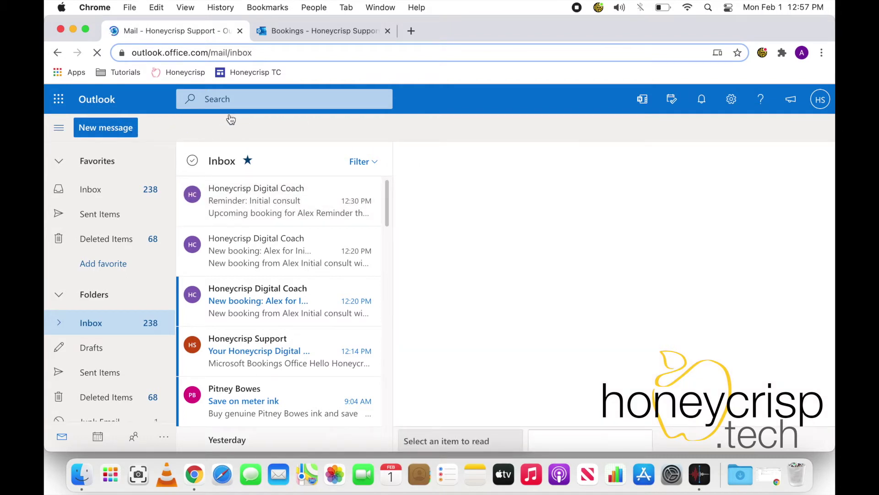
left_click(95, 128)
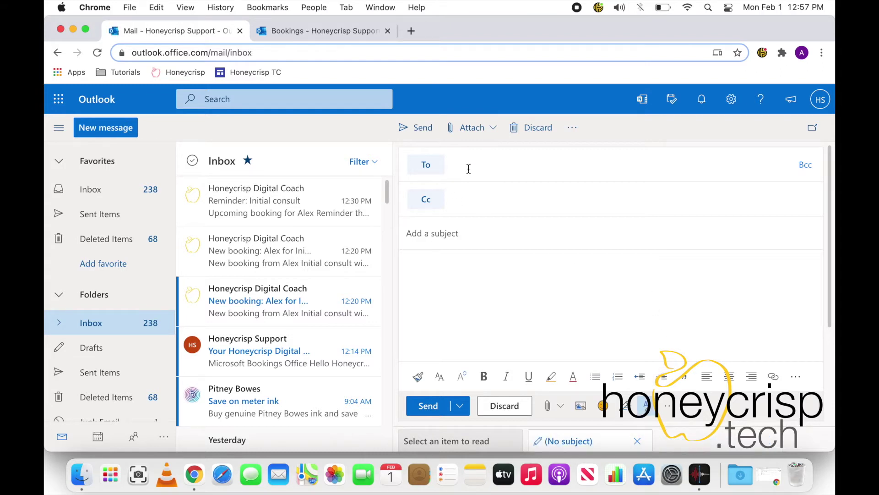
left_click(454, 287)
key("super+v")
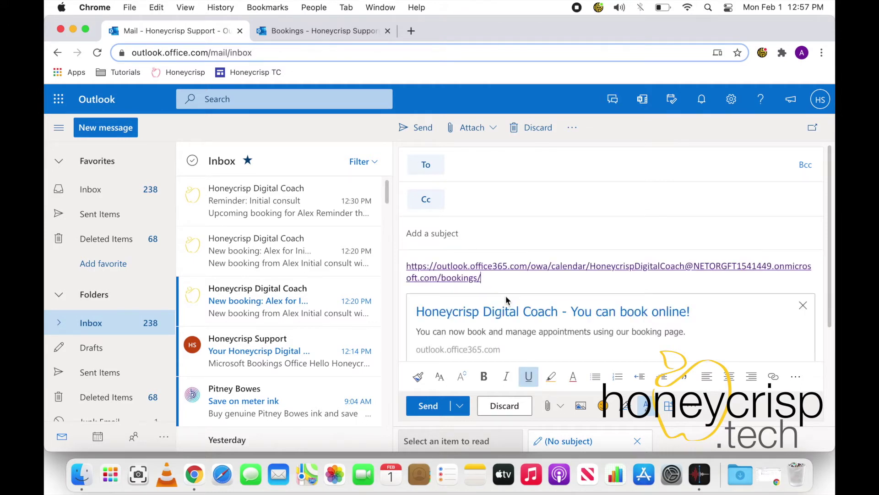
scroll(505, 300, "down", 4)
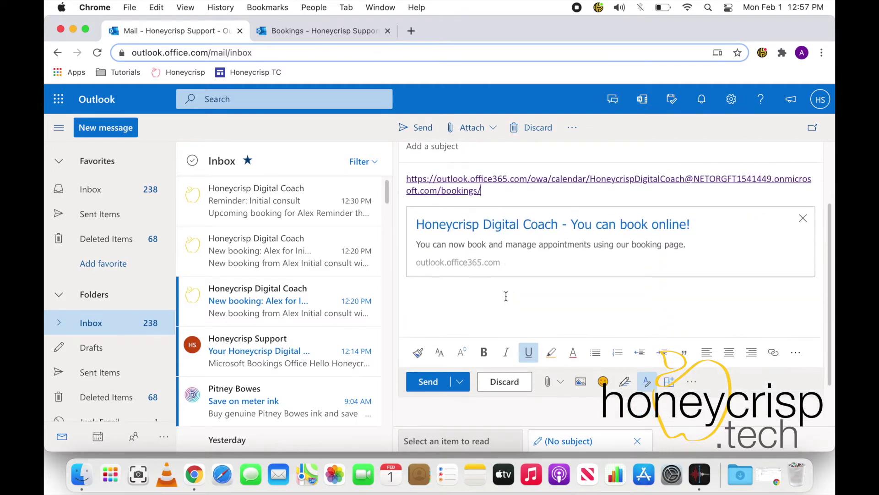
scroll(506, 296, "up", 4)
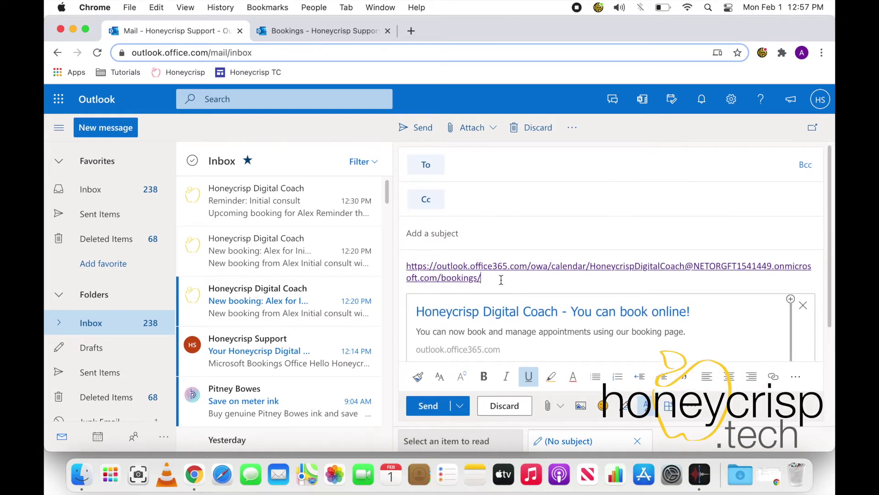
left_click(407, 35)
Step: Load the pasted Bookings link in a new tab and close the Bookings admin page
key("super+v")
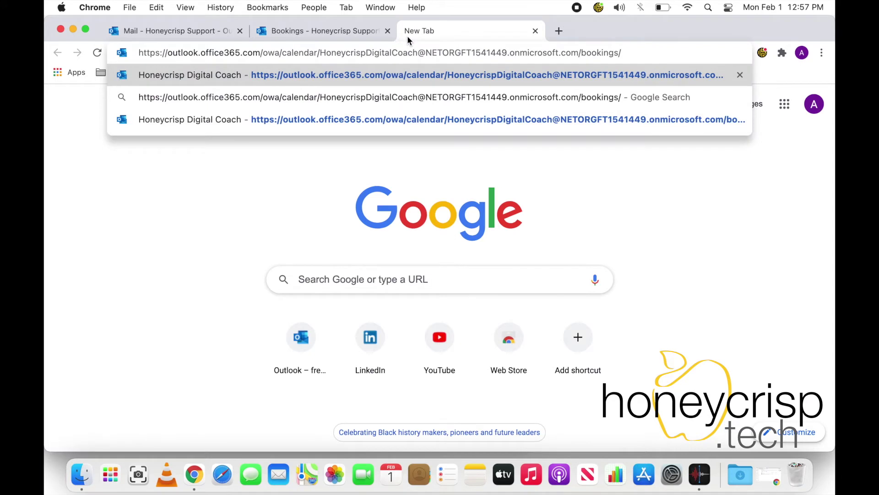
key("Return")
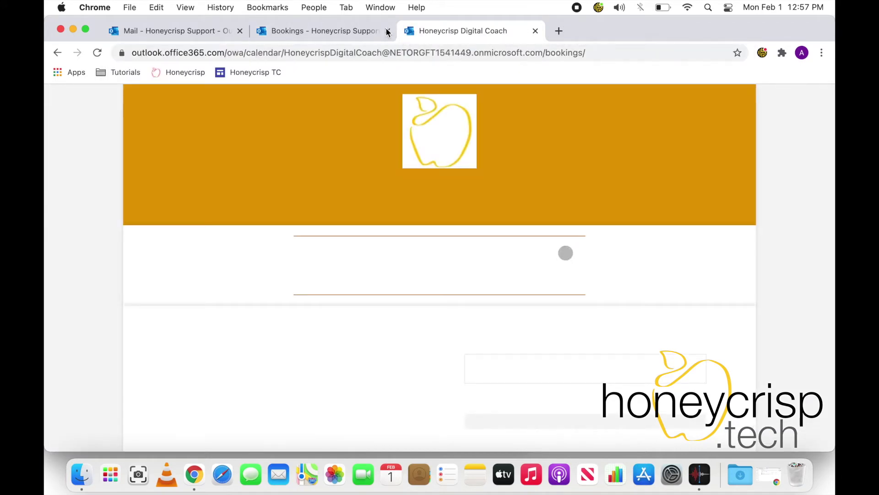
left_click(387, 31)
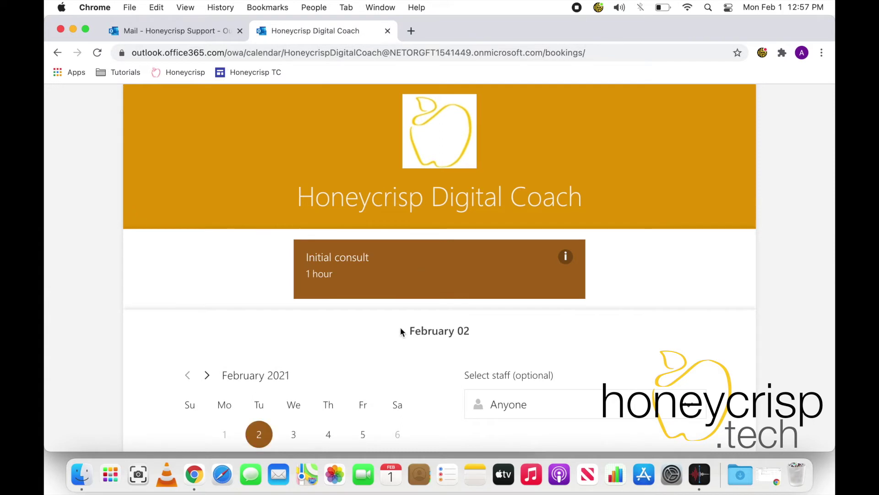
Step: Scroll through the public Initial consult booking page, then close it
scroll(391, 355, "down", 2)
scroll(391, 355, "down", 3)
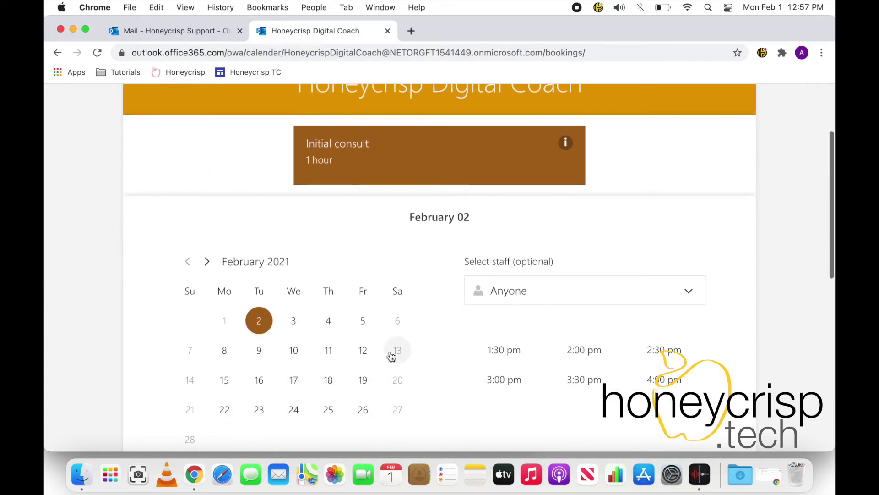
scroll(391, 356, "down", 3)
scroll(391, 355, "down", 3)
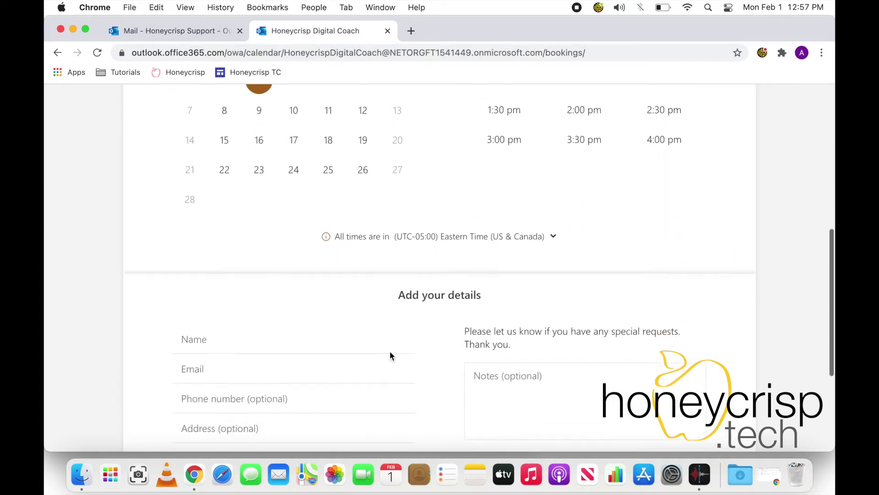
scroll(390, 355, "down", 2)
scroll(390, 356, "down", 2)
scroll(389, 355, "down", 1)
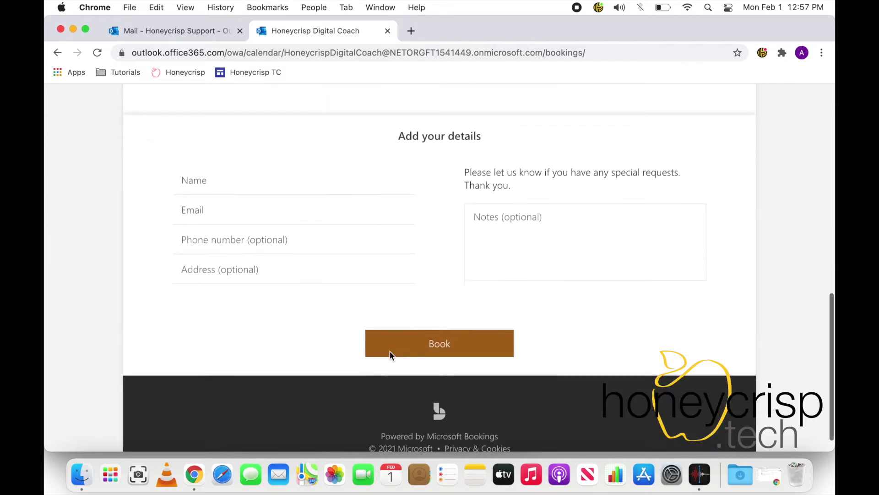
scroll(390, 352, "up", 2)
scroll(389, 352, "up", 5)
scroll(389, 352, "up", 4)
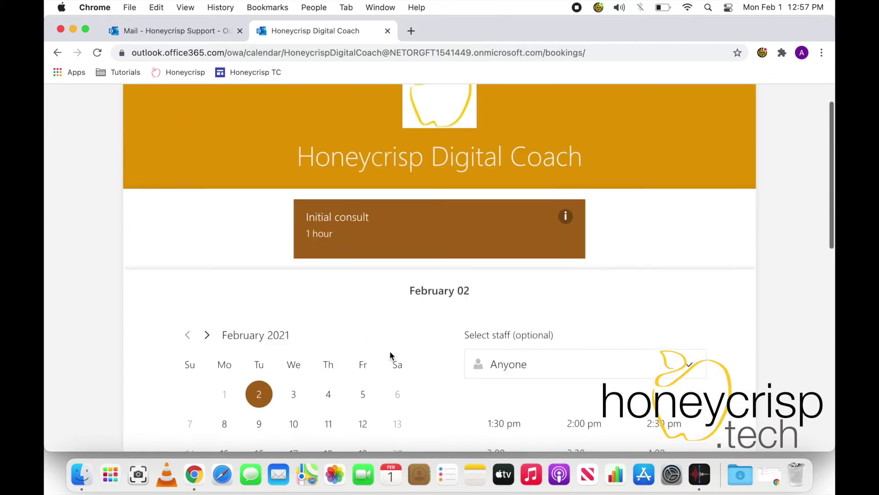
scroll(390, 351, "up", 1)
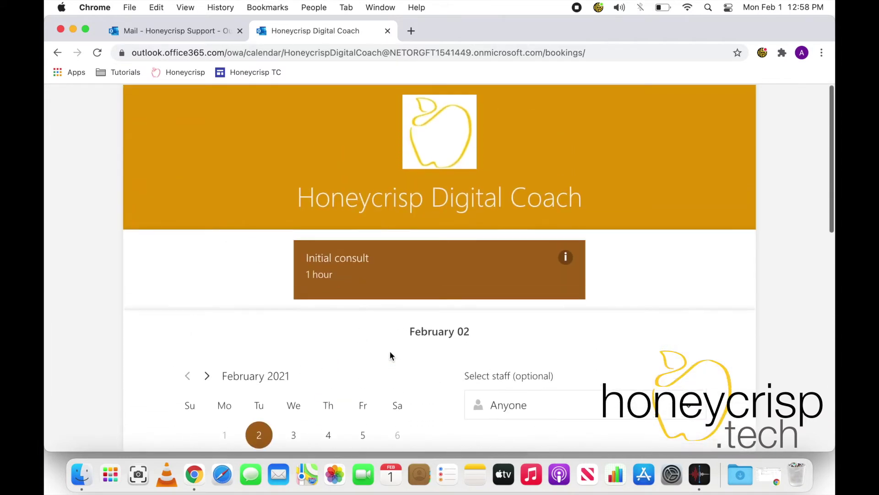
left_click(388, 31)
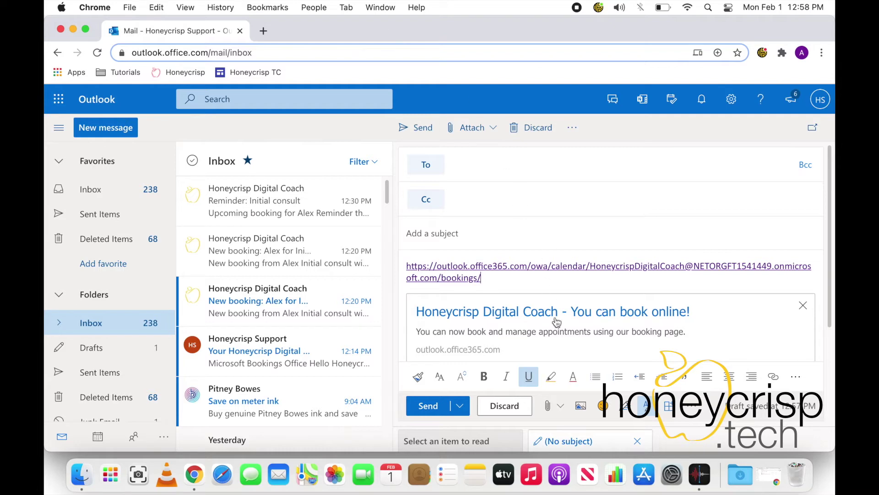
Step: Discard the draft containing the booking link and confirm with OK
left_click(507, 406)
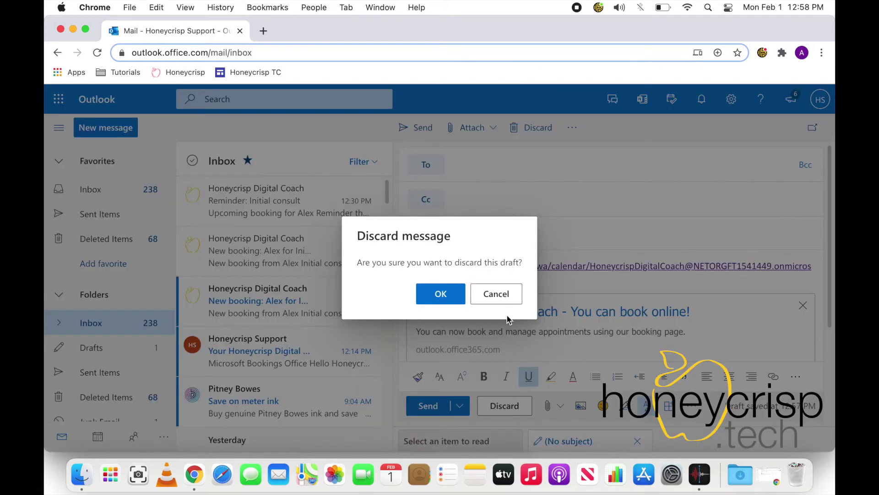
left_click(443, 294)
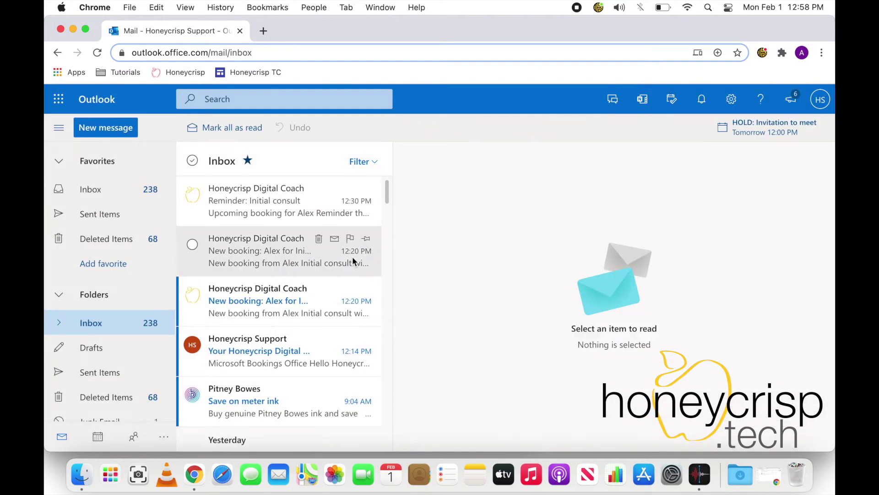
mouse_move(288, 300)
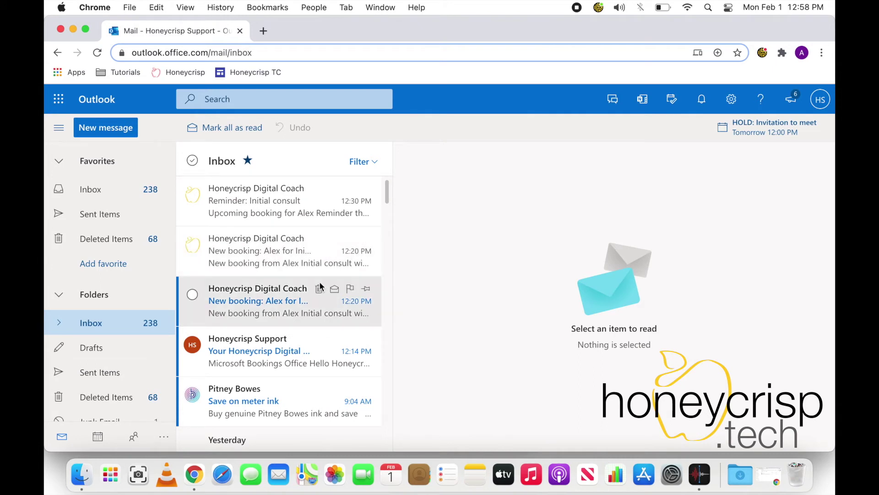
key("n")
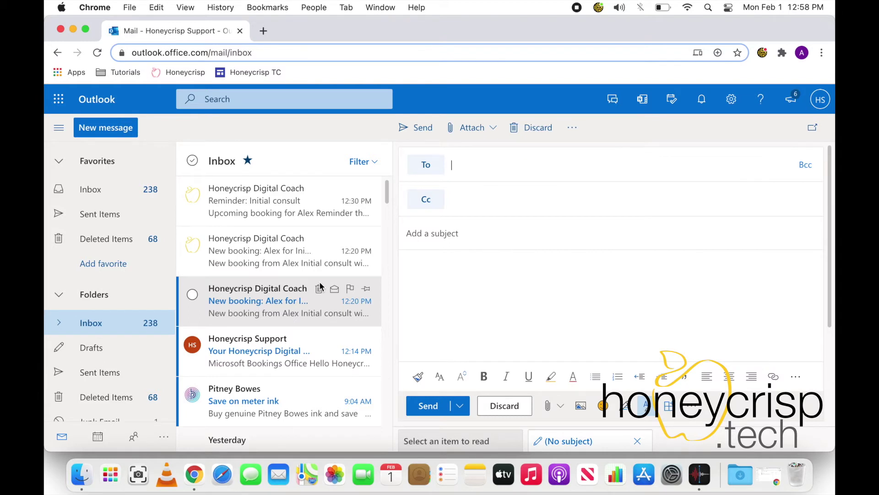
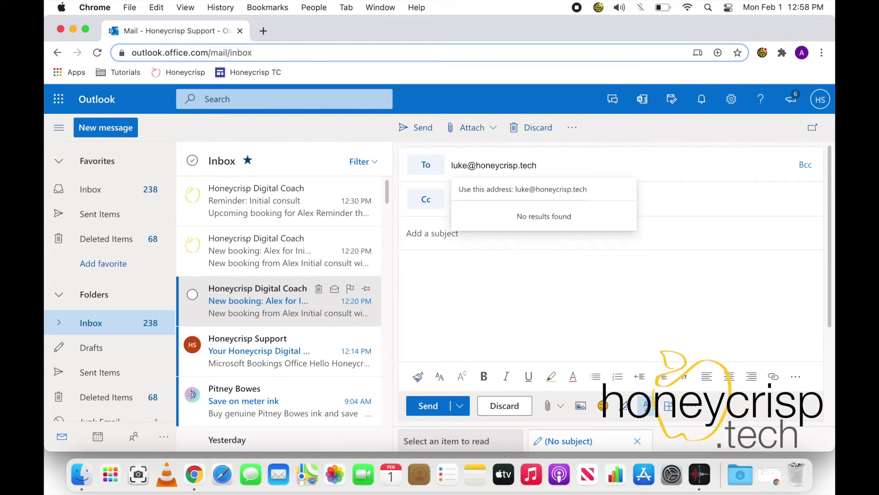
key("Return")
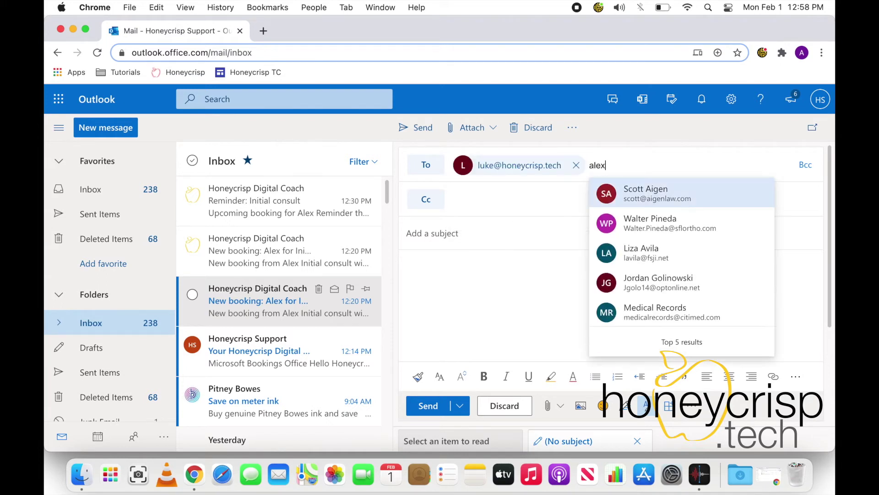
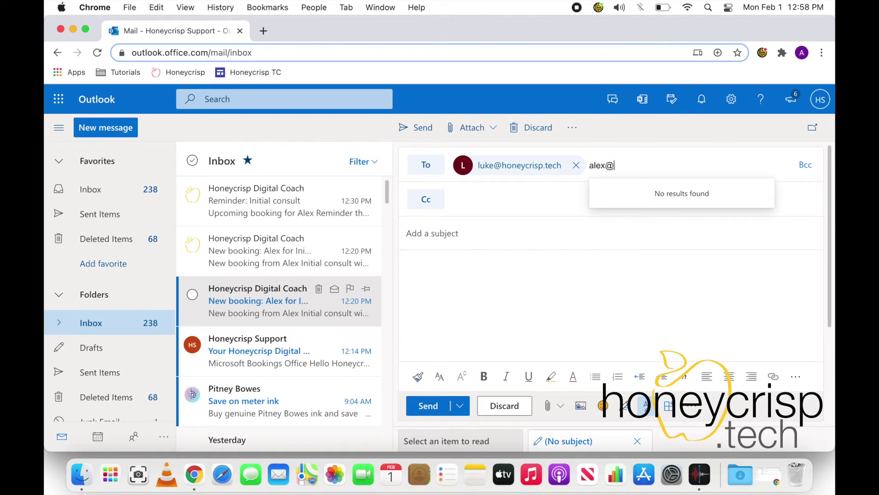